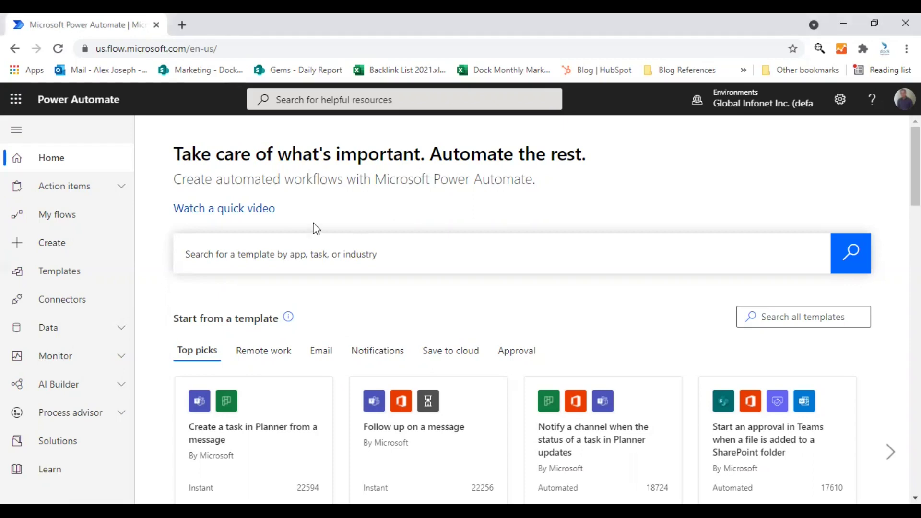
Step: Go to My flows and select the 'When a file is deleted in Marketing Updates' flow
{"action": "left_click", "coordinate": [59, 216]}
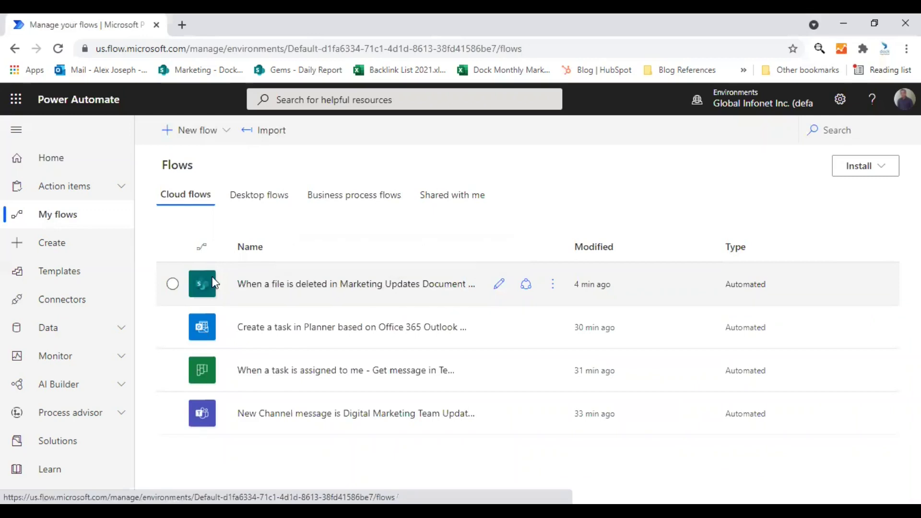
{"action": "left_click", "coordinate": [172, 284]}
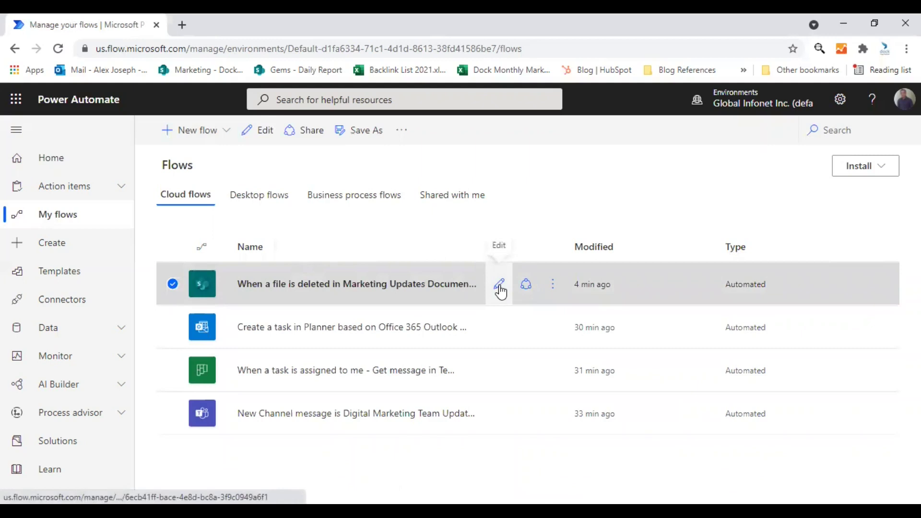
Step: Open the file-deleted flow in the editor and check the trigger's settings
{"action": "left_click", "coordinate": [500, 287]}
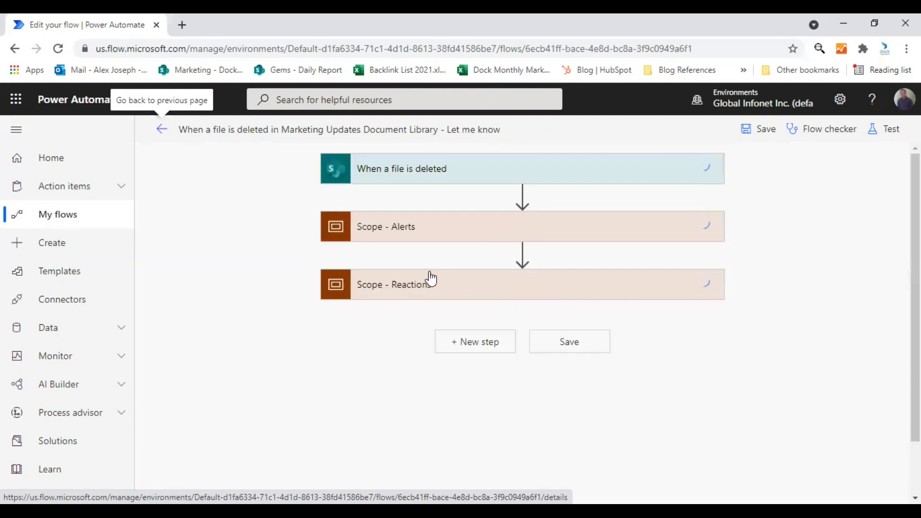
{"action": "left_click", "coordinate": [461, 168]}
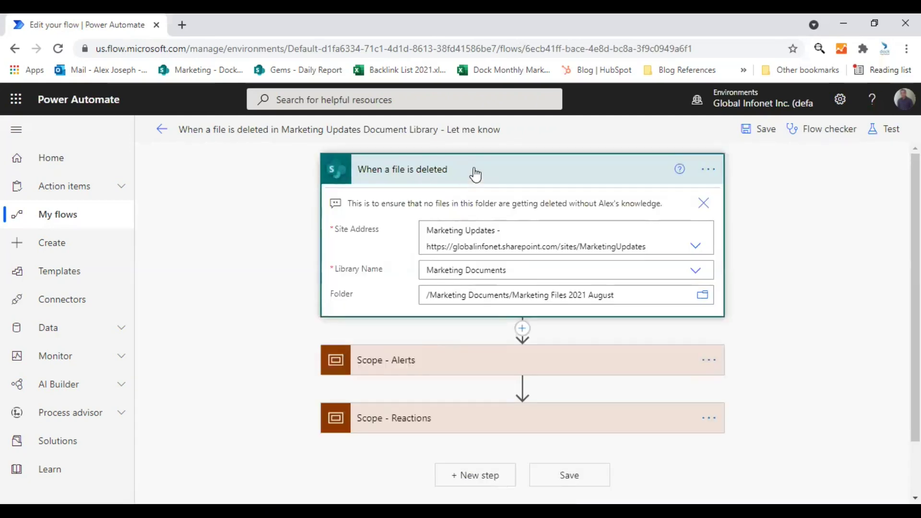
{"action": "left_click", "coordinate": [475, 174]}
Step: Expand Scope - Alerts and Scope - Reactions to review their actions, then collapse both
{"action": "left_click", "coordinate": [436, 240]}
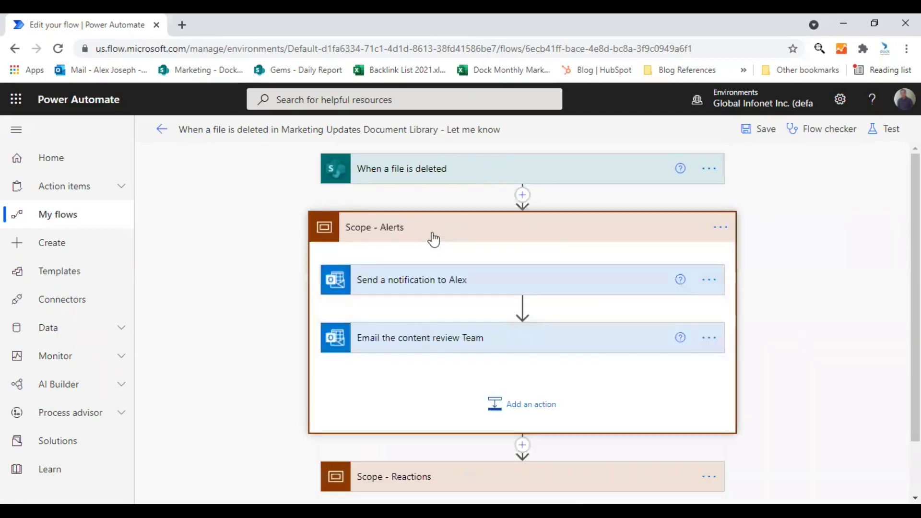
{"action": "scroll", "coordinate": [414, 331], "scroll_direction": "down", "scroll_amount": 1}
{"action": "left_click", "coordinate": [414, 419]}
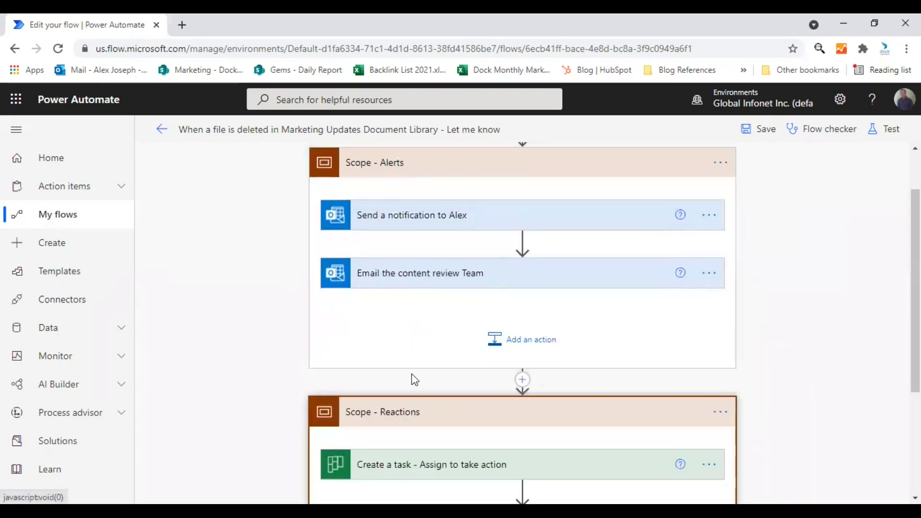
{"action": "scroll", "coordinate": [442, 308], "scroll_direction": "down", "scroll_amount": 2}
{"action": "scroll", "coordinate": [396, 314], "scroll_direction": "up", "scroll_amount": 3}
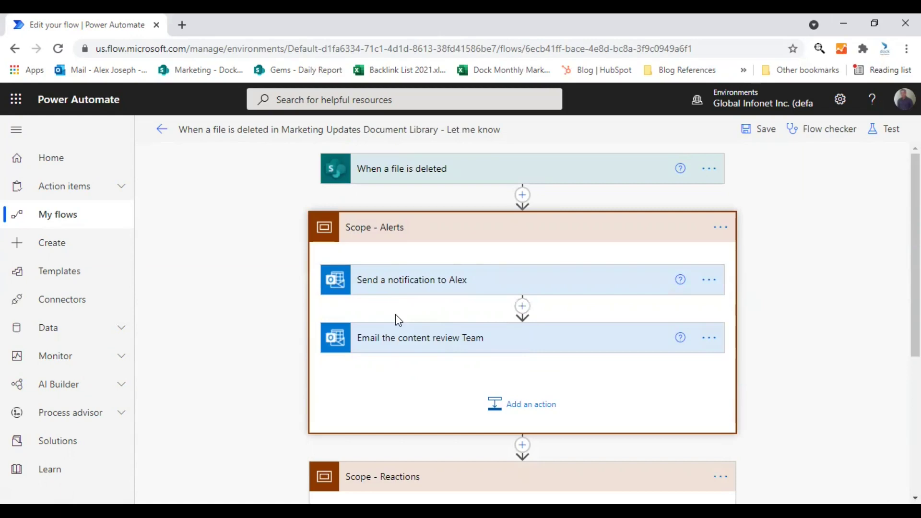
{"action": "scroll", "coordinate": [404, 315], "scroll_direction": "down", "scroll_amount": 3}
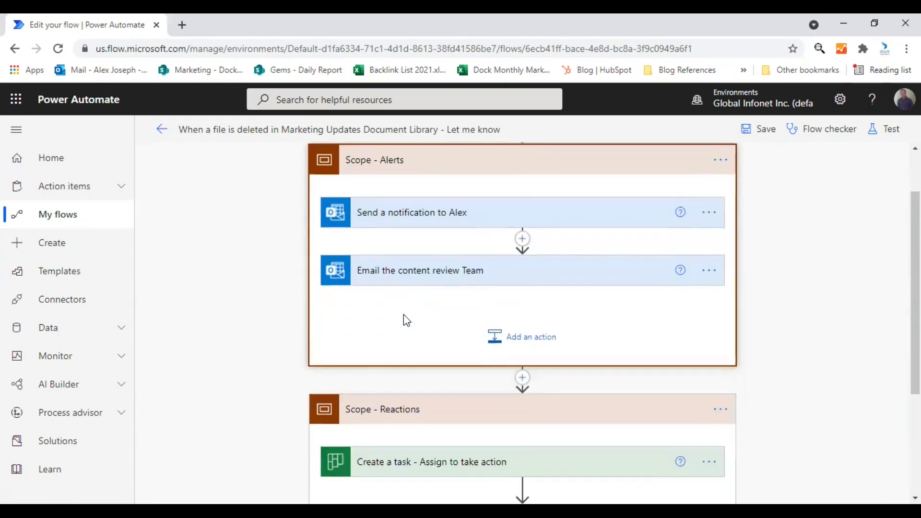
{"action": "scroll", "coordinate": [404, 315], "scroll_direction": "down", "scroll_amount": 2}
{"action": "scroll", "coordinate": [405, 319], "scroll_direction": "up", "scroll_amount": 3}
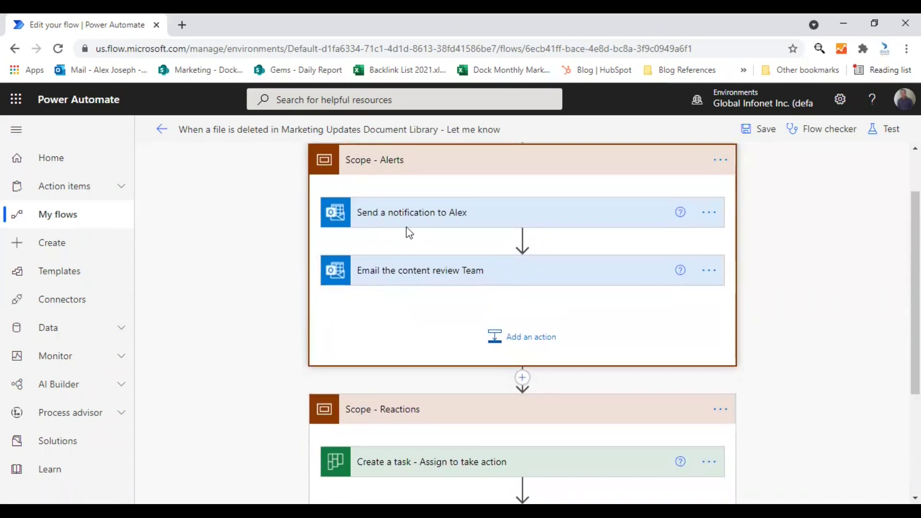
{"action": "scroll", "coordinate": [409, 233], "scroll_direction": "down", "scroll_amount": 1}
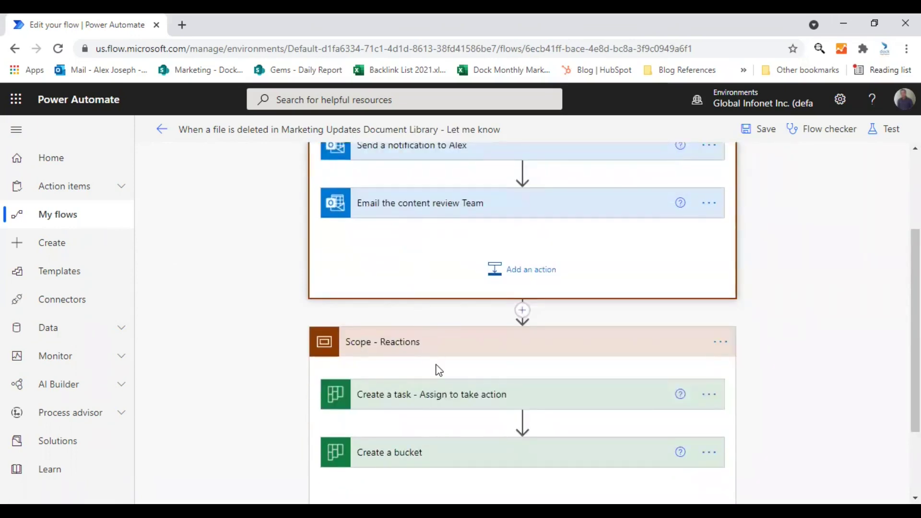
{"action": "scroll", "coordinate": [433, 369], "scroll_direction": "down", "scroll_amount": 1}
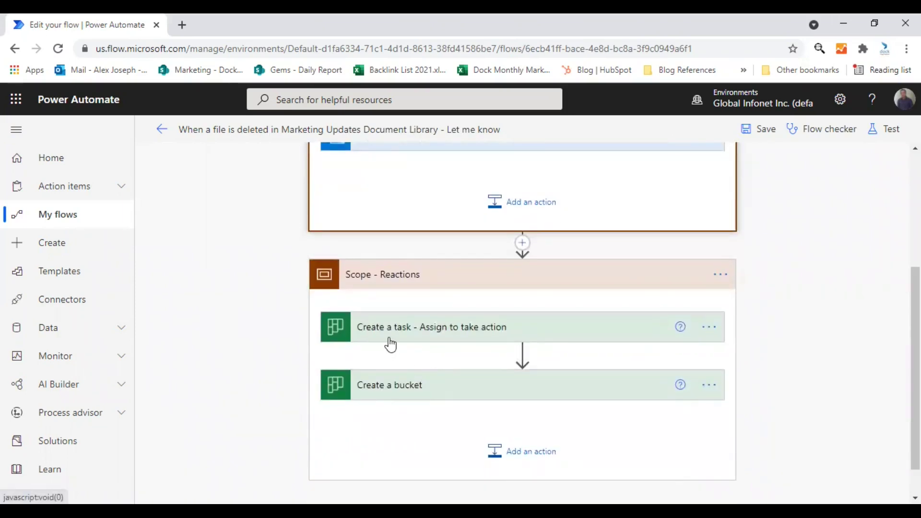
{"action": "scroll", "coordinate": [392, 345], "scroll_direction": "up", "scroll_amount": 1}
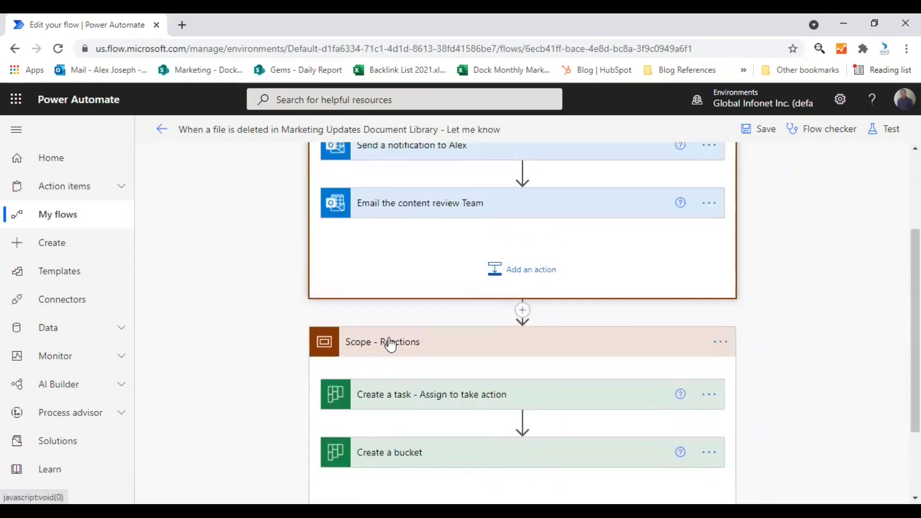
{"action": "left_click", "coordinate": [428, 349]}
{"action": "scroll", "coordinate": [424, 336], "scroll_direction": "up", "scroll_amount": 1}
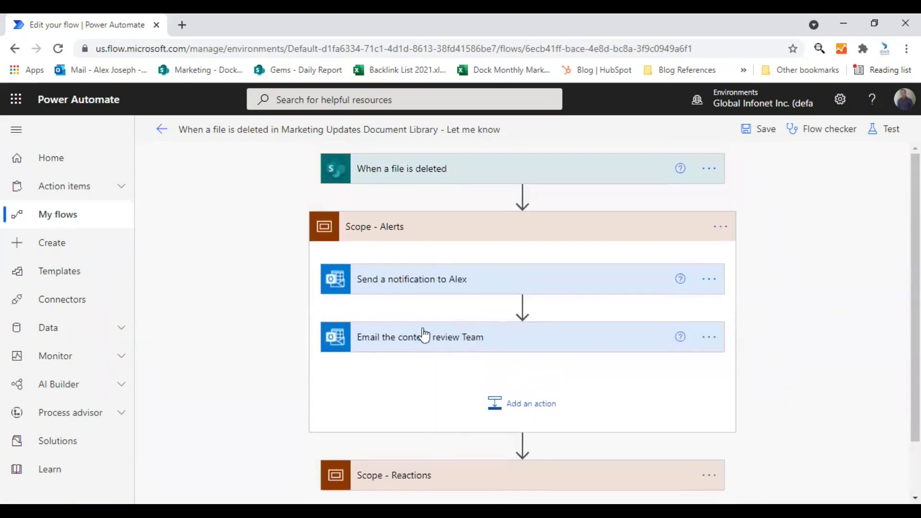
{"action": "left_click", "coordinate": [427, 227]}
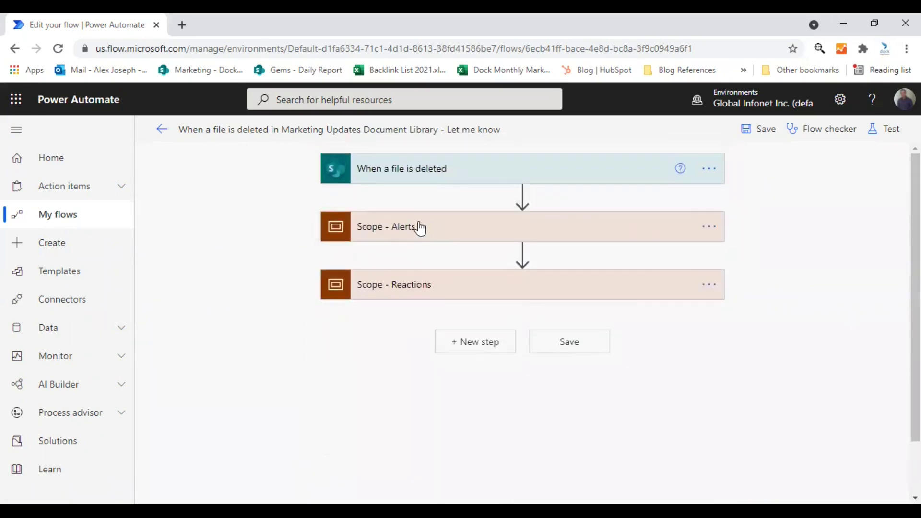
{"action": "left_click", "coordinate": [421, 228]}
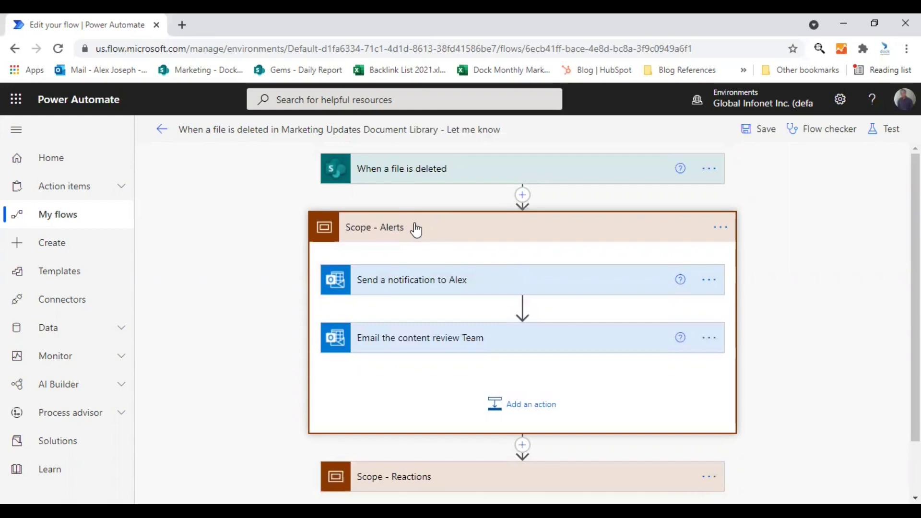
{"action": "left_click", "coordinate": [415, 229]}
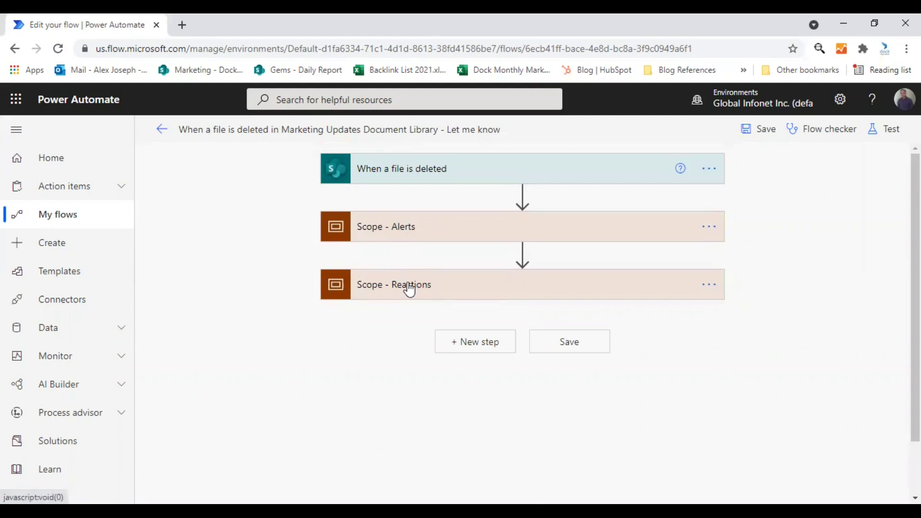
{"action": "left_click", "coordinate": [408, 227]}
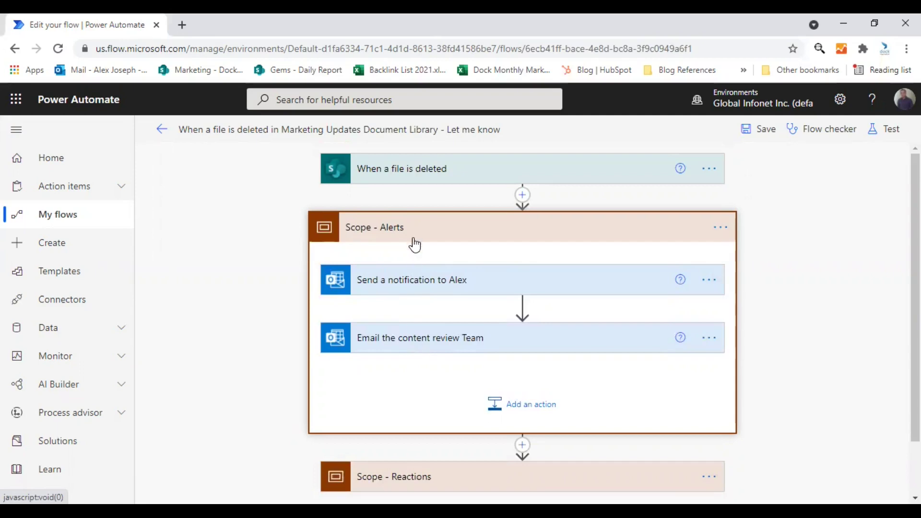
{"action": "left_click", "coordinate": [414, 232]}
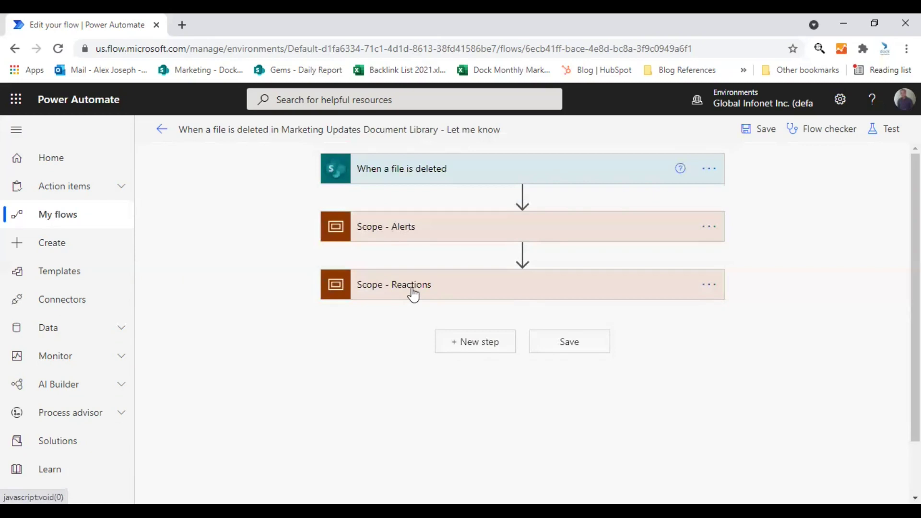
{"action": "left_click", "coordinate": [413, 291]}
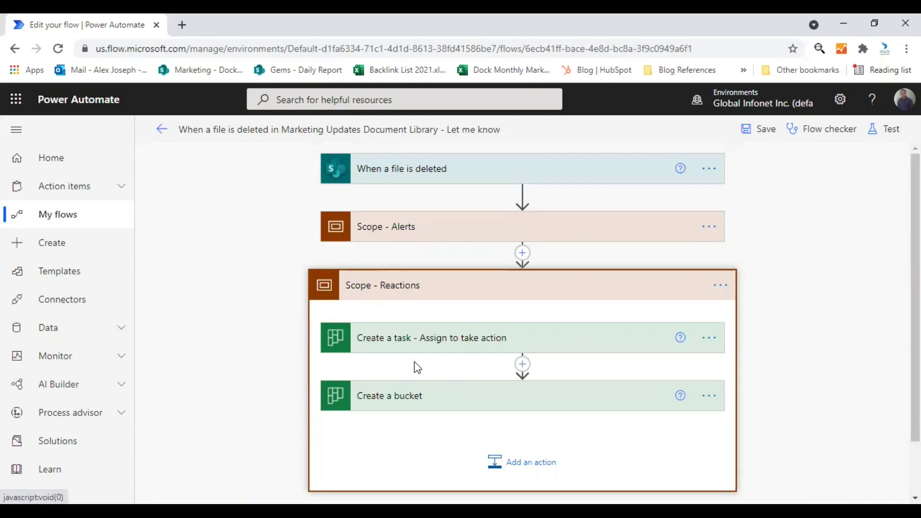
{"action": "left_click", "coordinate": [417, 285]}
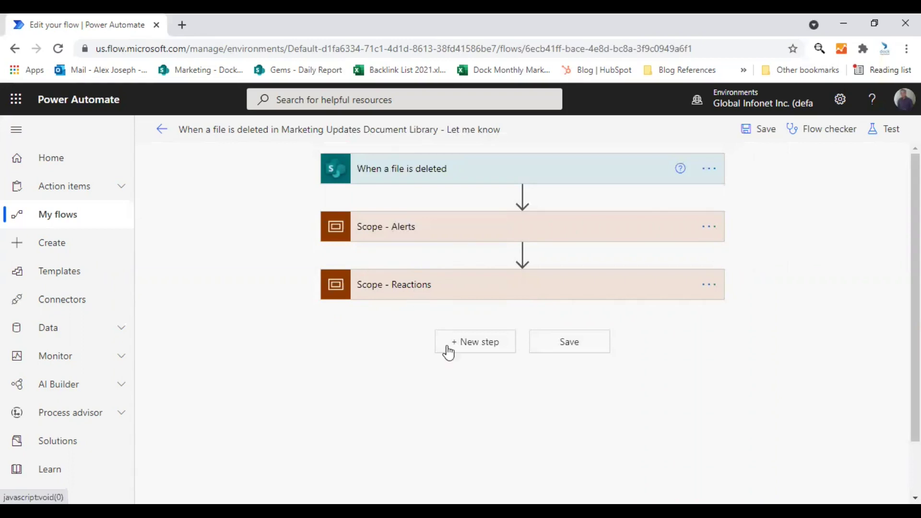
Step: Search for 'Scope' and add an empty Scope (Control) action after Scope - Reactions
{"action": "left_click", "coordinate": [477, 347]}
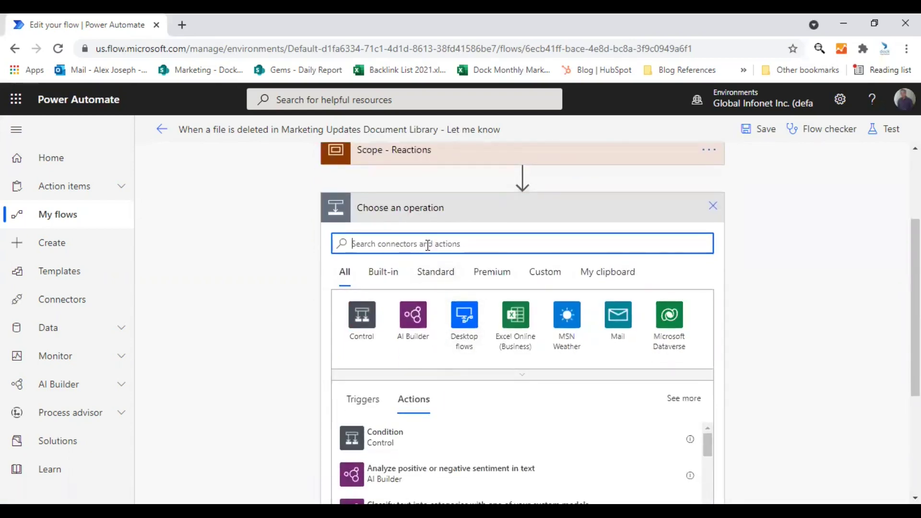
{"action": "type", "text": "Scope"}
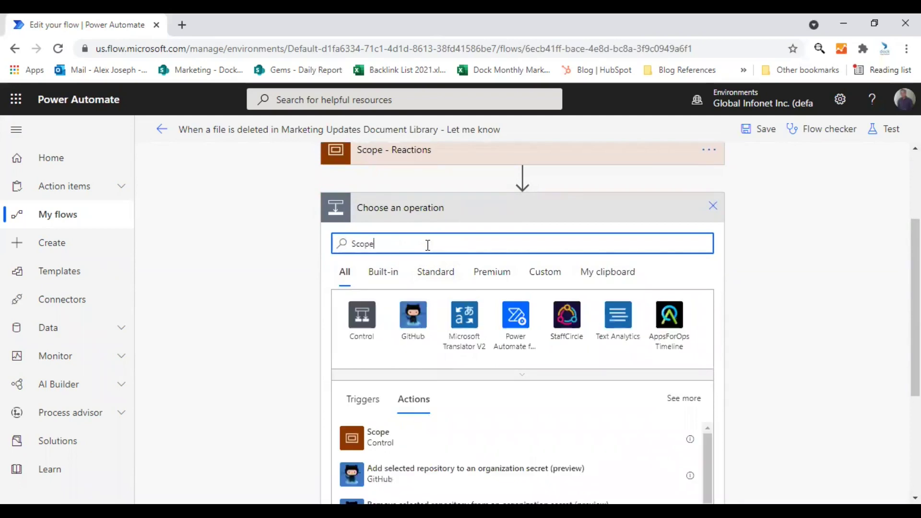
{"action": "scroll", "coordinate": [444, 436], "scroll_direction": "down", "scroll_amount": 2}
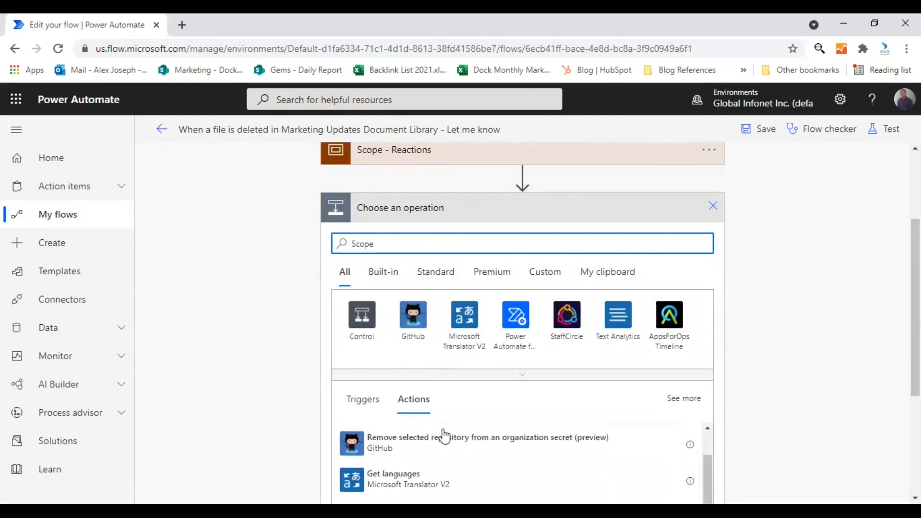
{"action": "scroll", "coordinate": [445, 436], "scroll_direction": "up", "scroll_amount": 3}
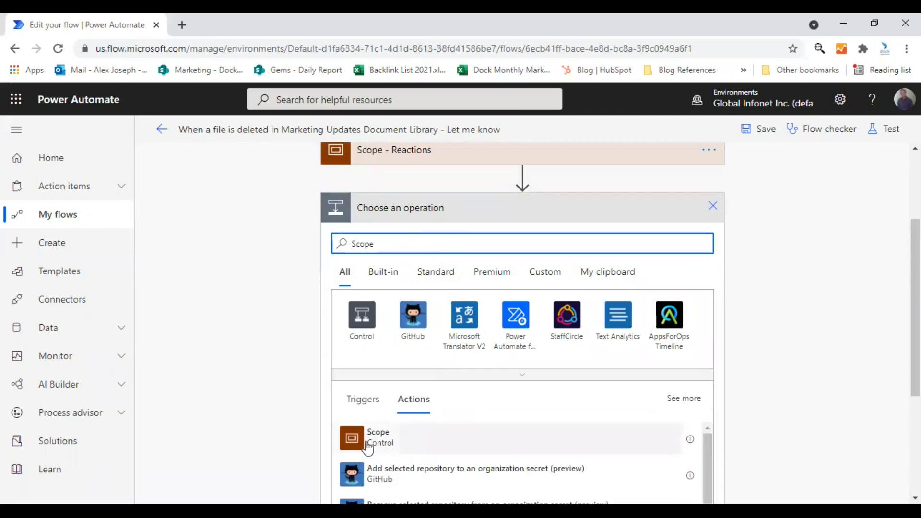
{"action": "left_click", "coordinate": [369, 438]}
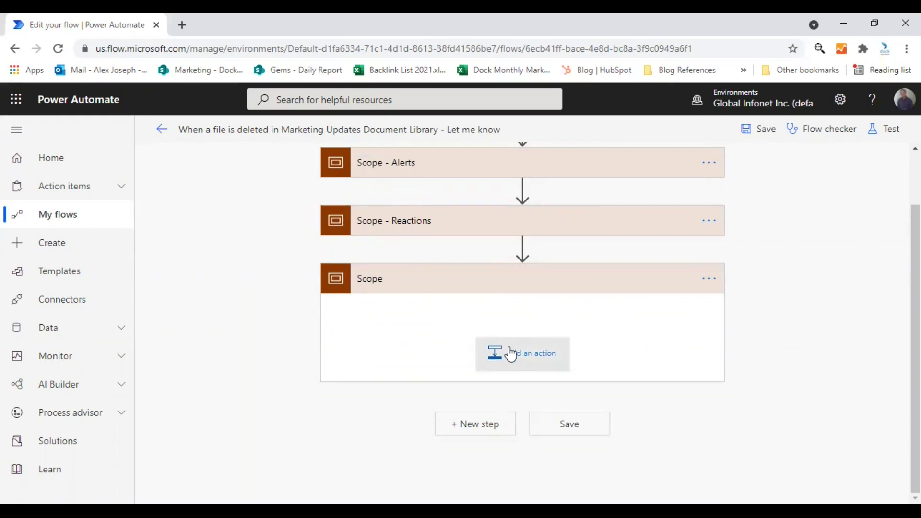
Step: Inside the new Scope, search 'Sharepoint' and list the connector's actions down to List folder
{"action": "left_click", "coordinate": [537, 362]}
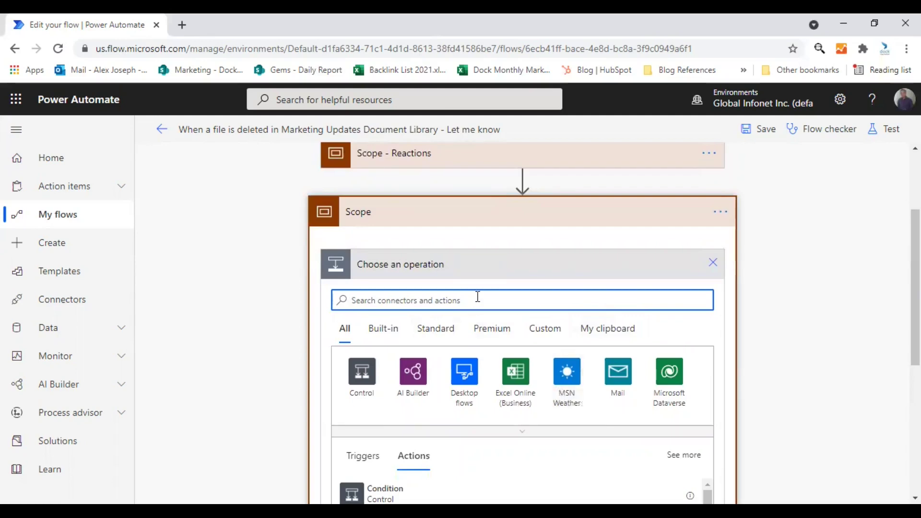
{"action": "type", "text": "Share"}
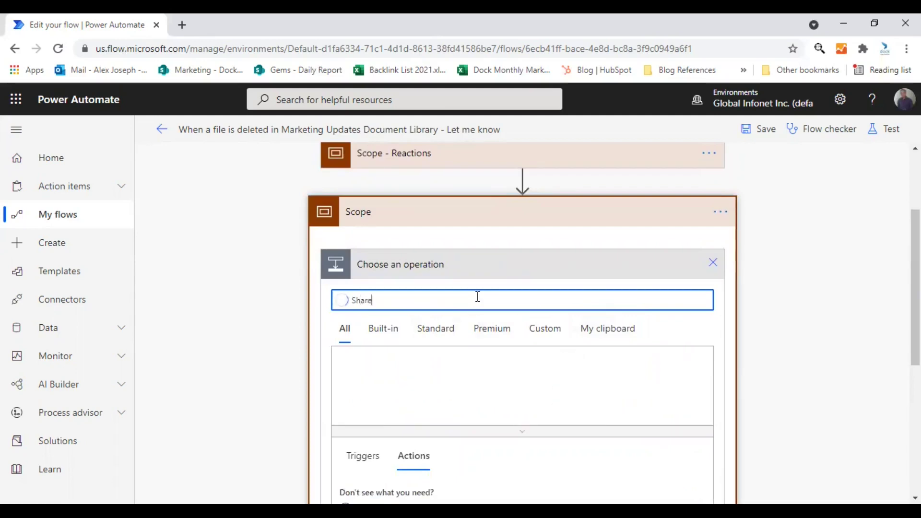
{"action": "type", "text": "point"}
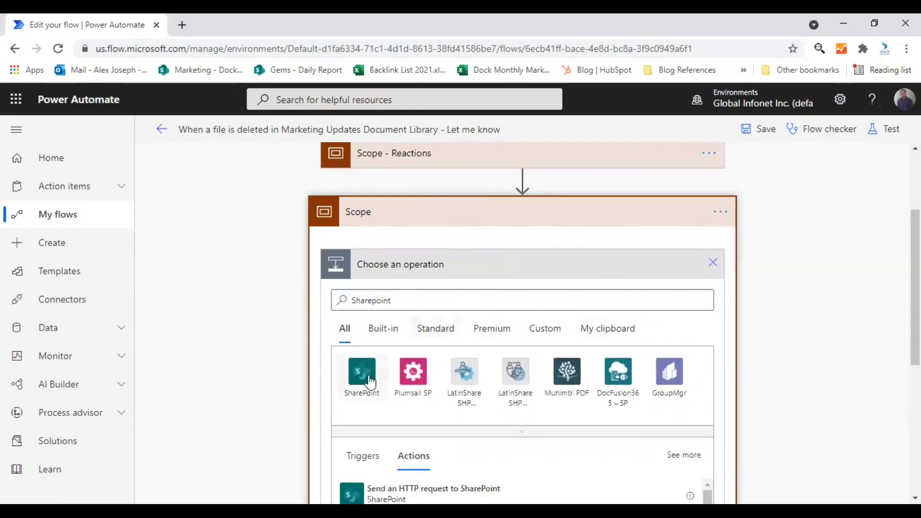
{"action": "left_click", "coordinate": [362, 375]}
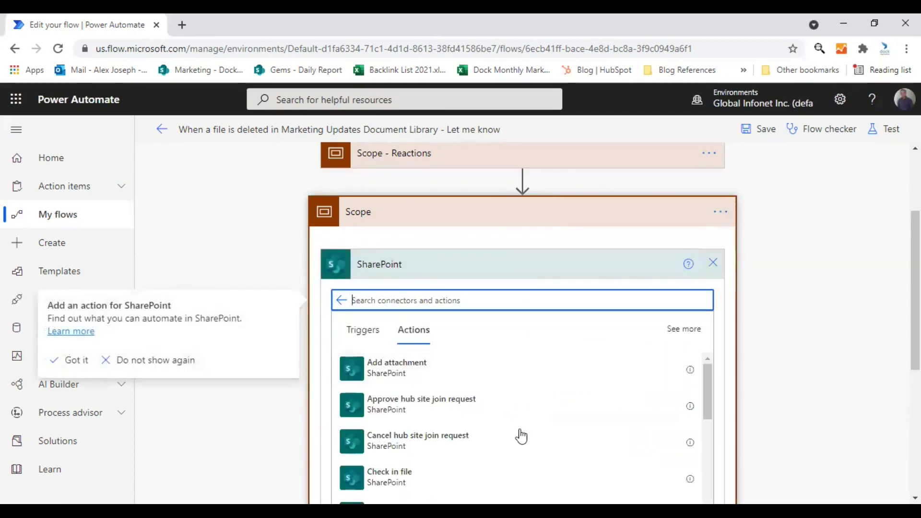
{"action": "scroll", "coordinate": [521, 434], "scroll_direction": "down", "scroll_amount": 3}
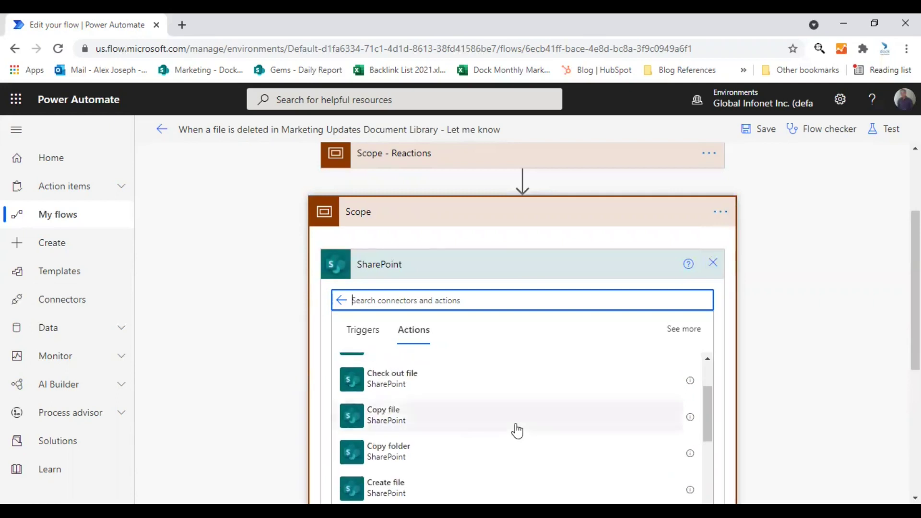
{"action": "scroll", "coordinate": [518, 432], "scroll_direction": "down", "scroll_amount": 4}
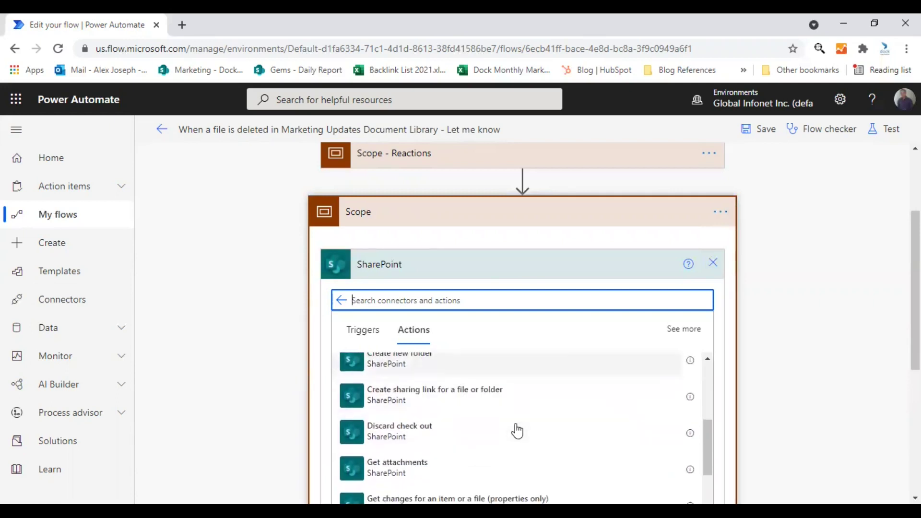
{"action": "scroll", "coordinate": [517, 431], "scroll_direction": "down", "scroll_amount": 2}
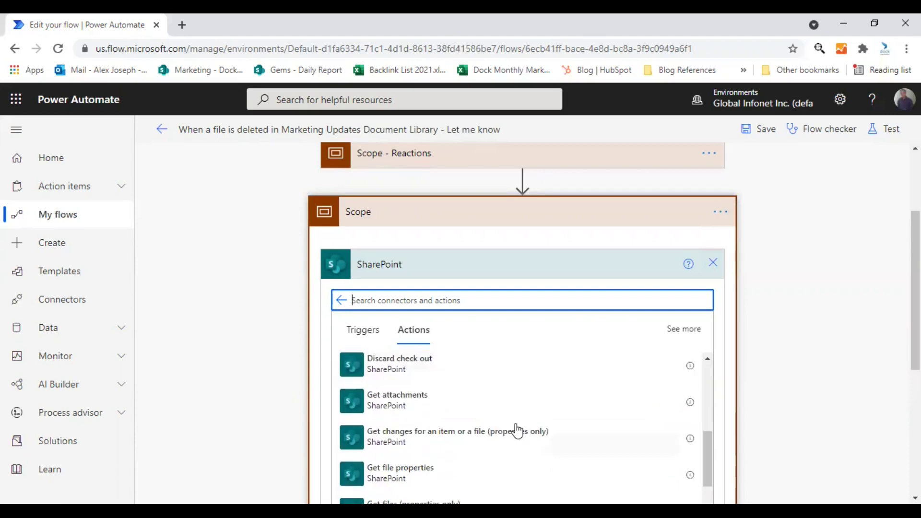
{"action": "scroll", "coordinate": [518, 431], "scroll_direction": "down", "scroll_amount": 3}
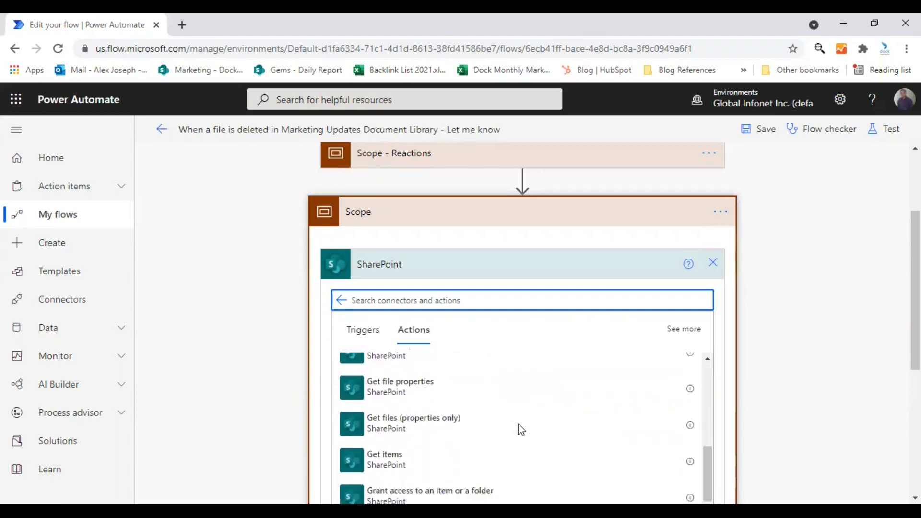
{"action": "scroll", "coordinate": [518, 427], "scroll_direction": "down", "scroll_amount": 3}
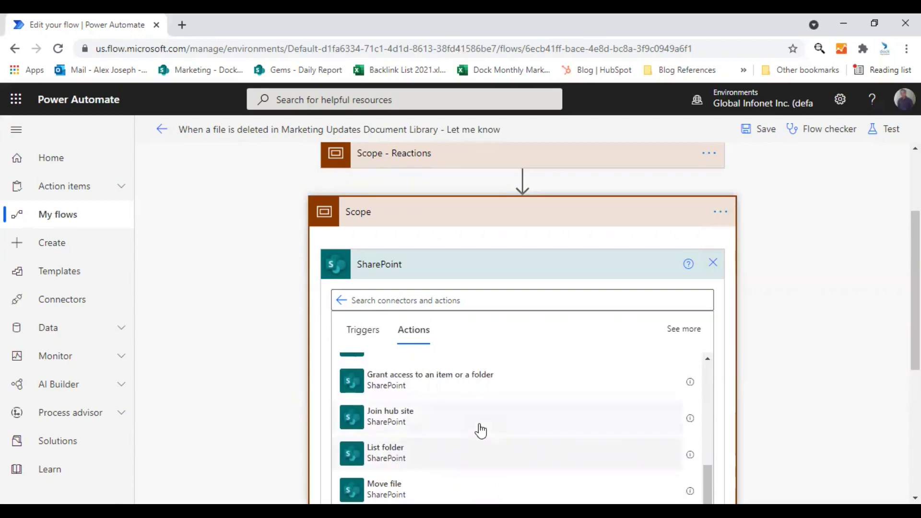
Step: Add a SharePoint List folder action with the Marketing site and Title as file identifier
{"action": "left_click", "coordinate": [479, 444]}
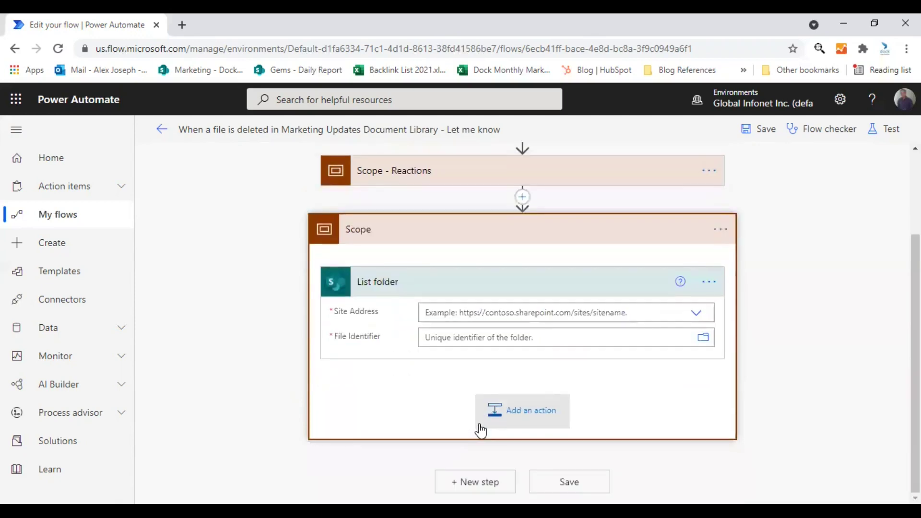
{"action": "left_click", "coordinate": [525, 307]}
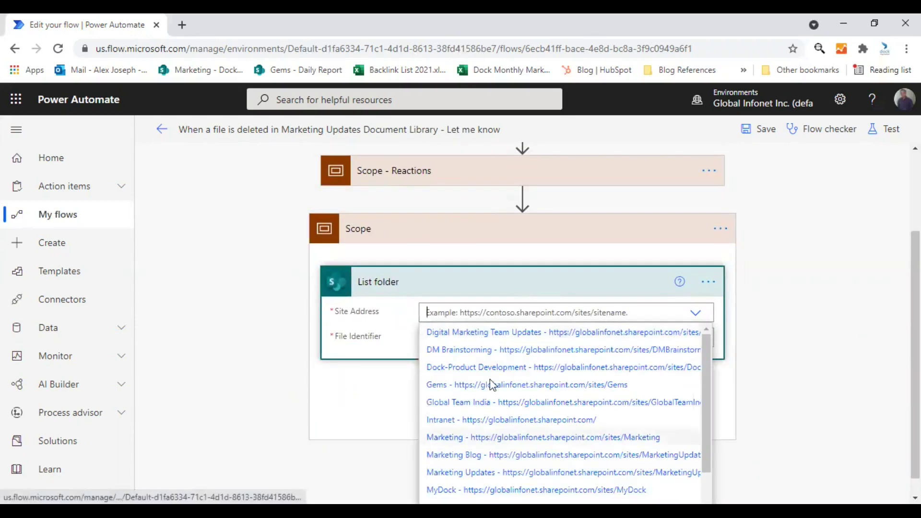
{"action": "left_click", "coordinate": [480, 437]}
{"action": "left_click", "coordinate": [510, 337]}
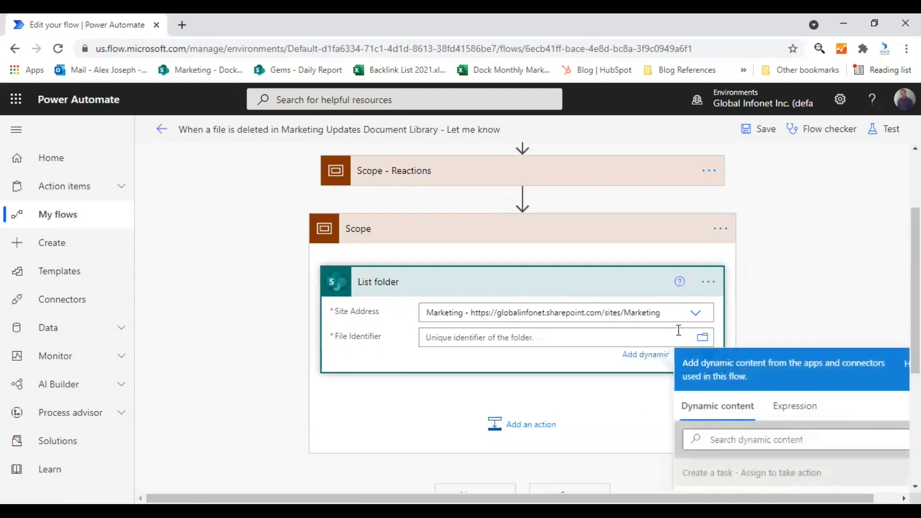
{"action": "scroll", "coordinate": [737, 439], "scroll_direction": "down", "scroll_amount": 1}
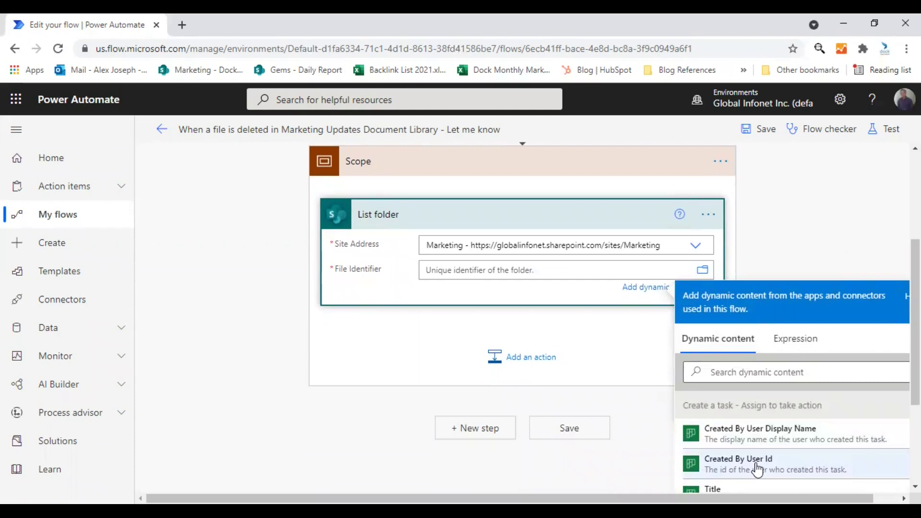
{"action": "scroll", "coordinate": [746, 454], "scroll_direction": "down", "scroll_amount": 3}
{"action": "scroll", "coordinate": [733, 432], "scroll_direction": "up", "scroll_amount": 2}
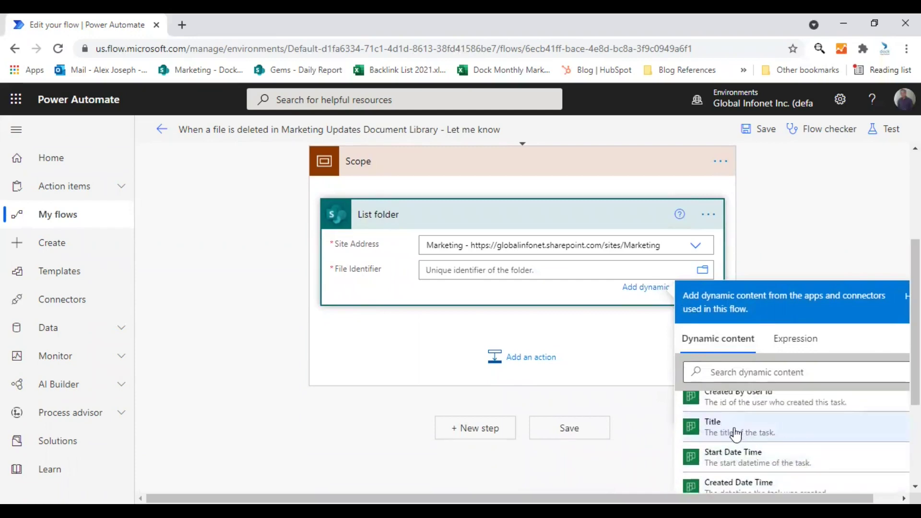
{"action": "left_click", "coordinate": [735, 428]}
{"action": "left_click", "coordinate": [562, 324]}
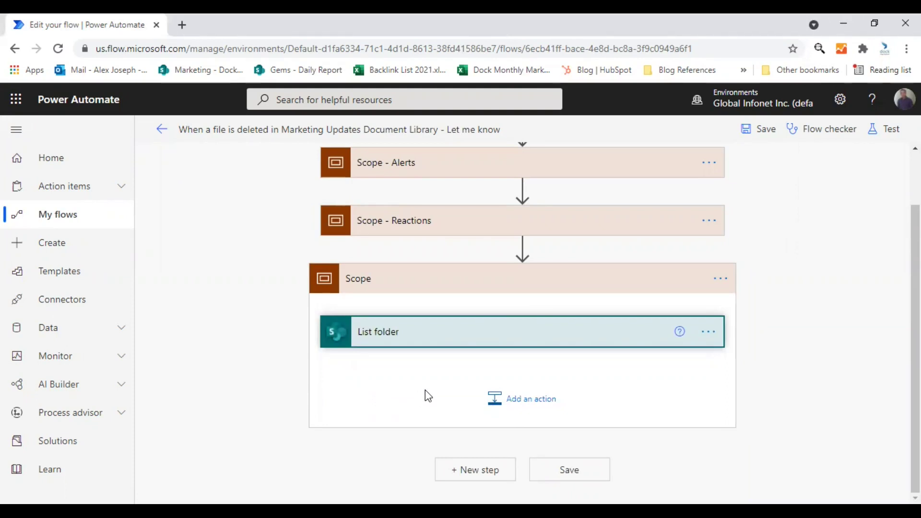
Step: Review Scope - Reactions' actions, then bring up the unnamed Scope's options menu
{"action": "left_click", "coordinate": [456, 235]}
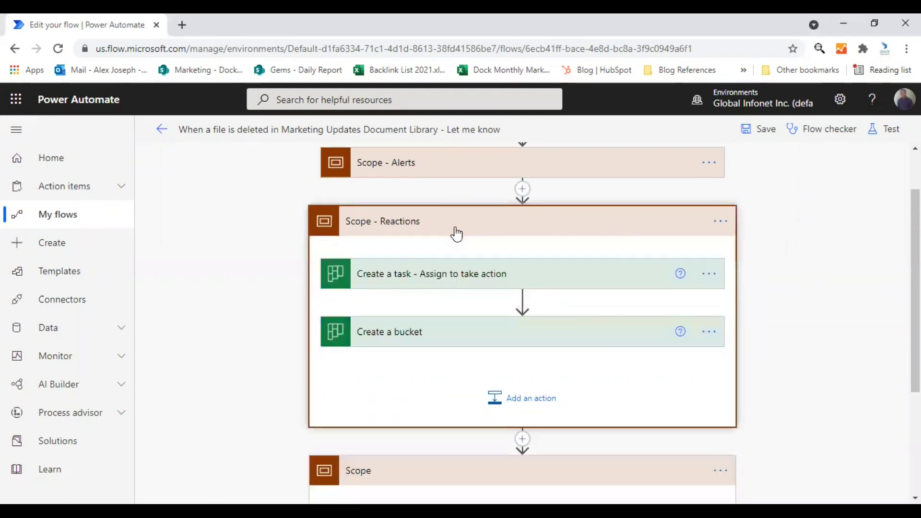
{"action": "scroll", "coordinate": [630, 314], "scroll_direction": "down", "scroll_amount": 2}
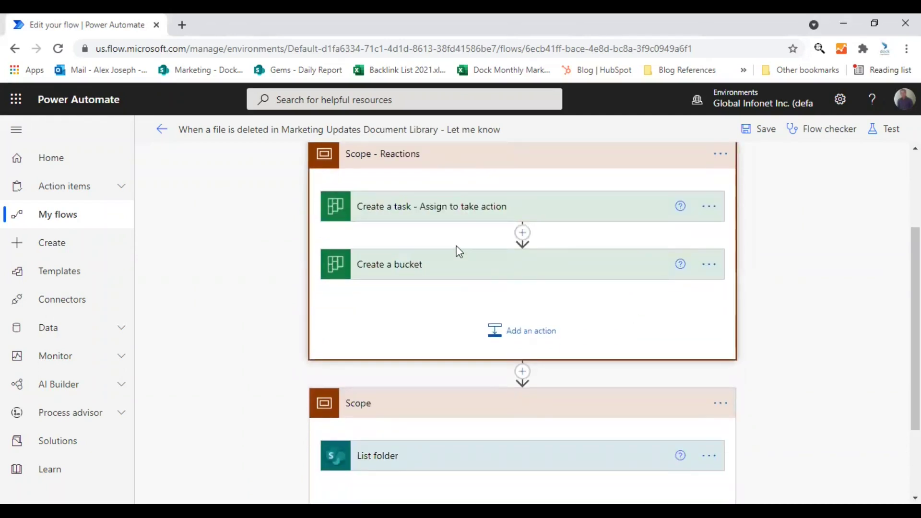
{"action": "left_click", "coordinate": [672, 155]}
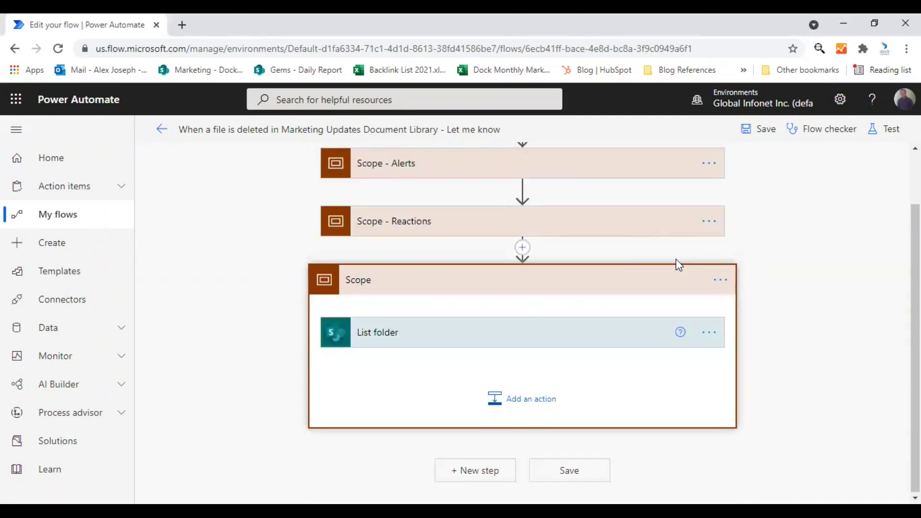
{"action": "left_click", "coordinate": [720, 280]}
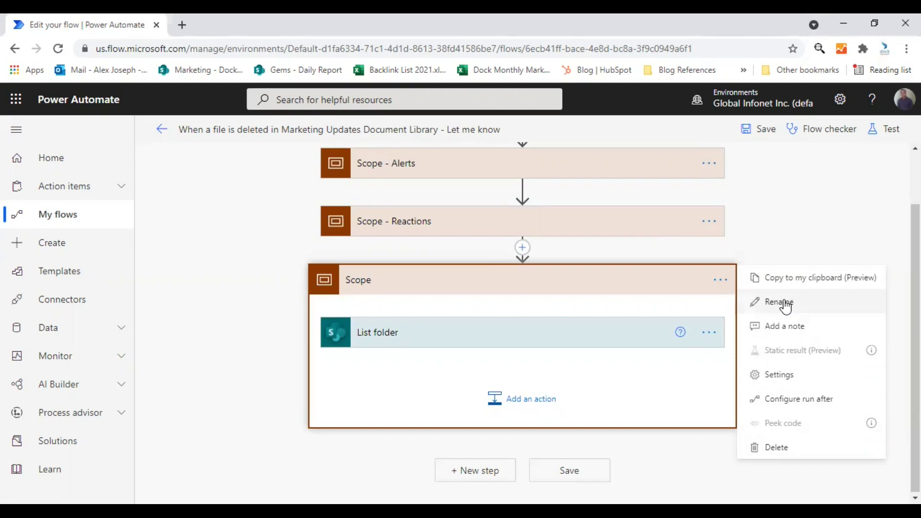
Step: Append ' - The final verification' to the last Scope's title, fixing spacing and typos
{"action": "left_click", "coordinate": [780, 302]}
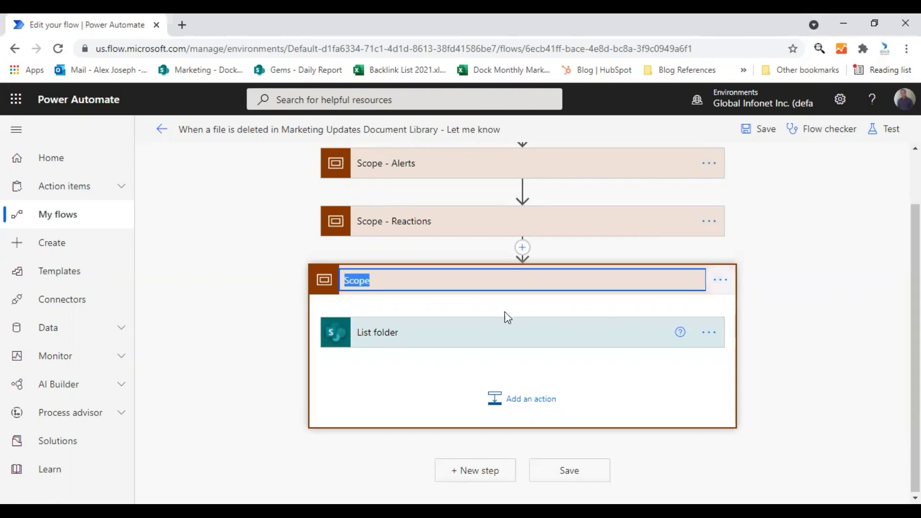
{"action": "left_click", "coordinate": [478, 275]}
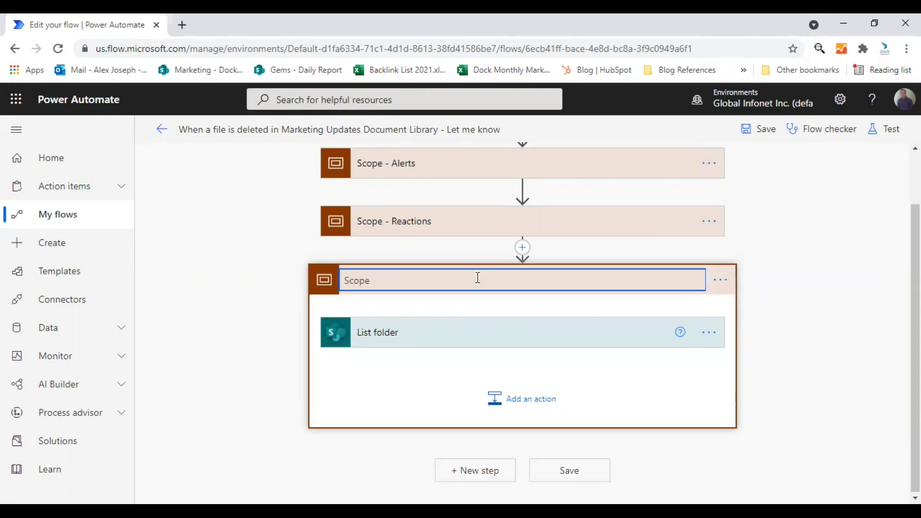
{"action": "type", "text": "- Thefinal"}
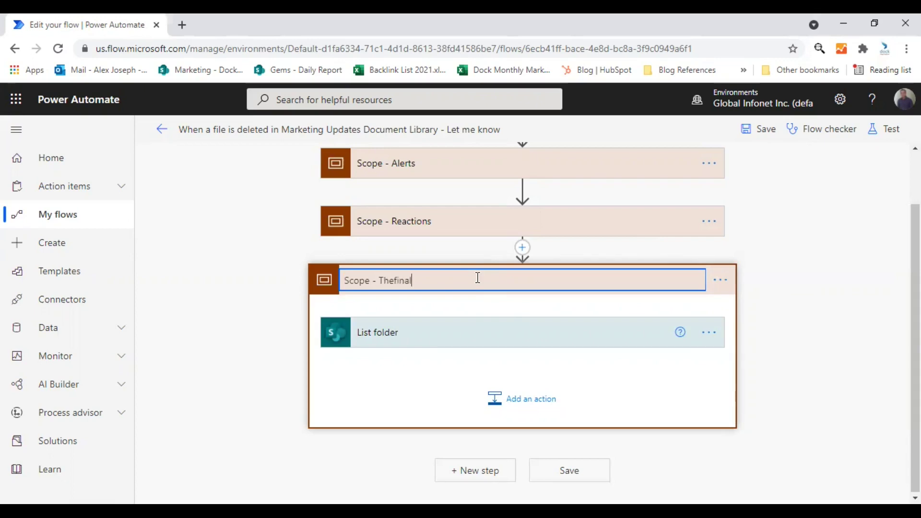
{"action": "key", "text": "Left"}
{"action": "key", "text": "Left"}
{"action": "key", "text": "Left"}
{"action": "key", "text": "Left"}
{"action": "key", "text": "Left"}
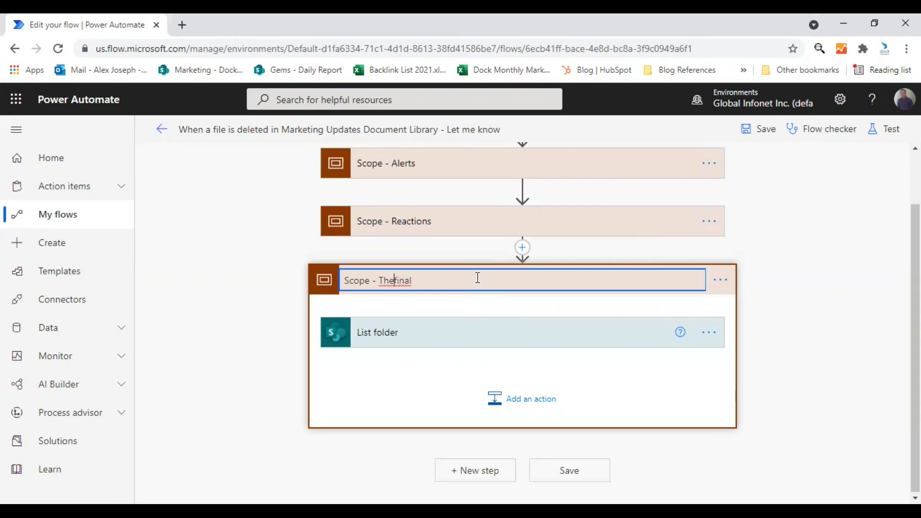
{"action": "key", "text": "Right"}
{"action": "key", "text": "Right"}
{"action": "key", "text": "Right"}
{"action": "key", "text": "Right"}
{"action": "key", "text": "Right"}
{"action": "type", "text": "verifications"}
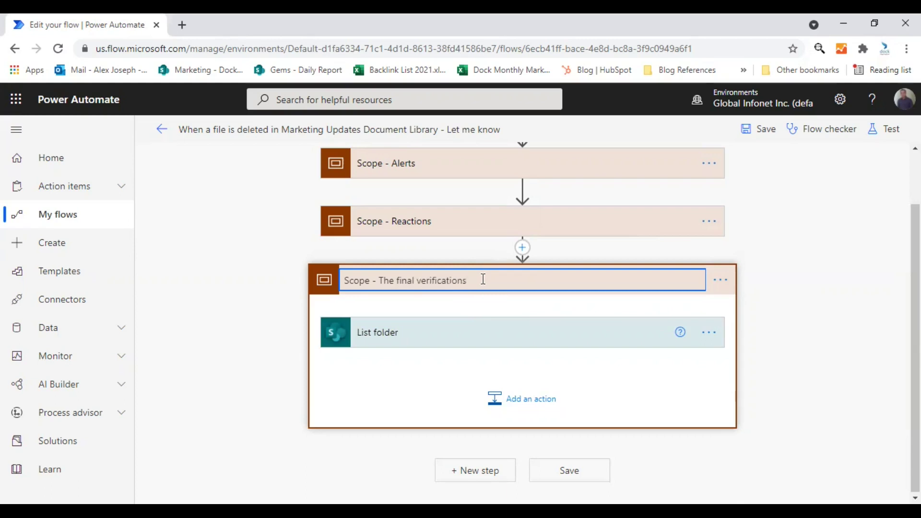
{"action": "key", "text": "BackSpace"}
{"action": "left_click", "coordinate": [551, 313]}
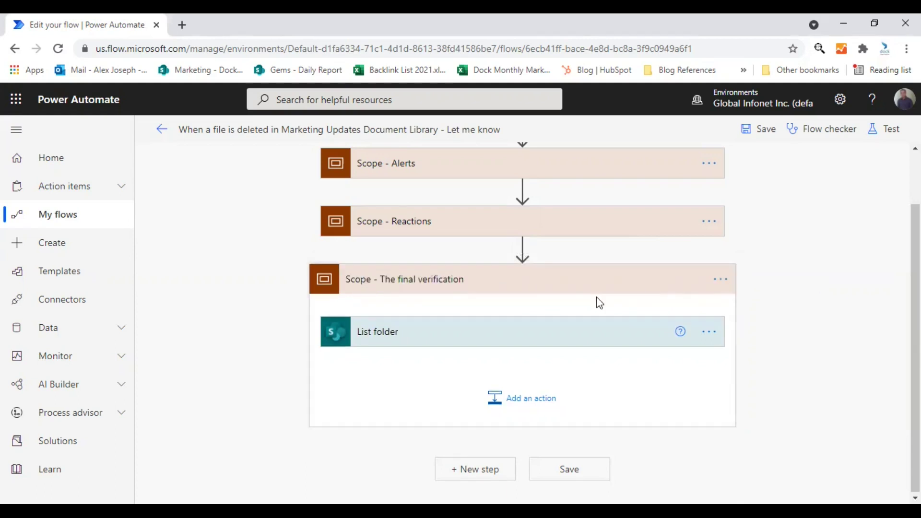
Step: Attach a note reading 'The last steps.' to the final verification scope
{"action": "left_click", "coordinate": [717, 282]}
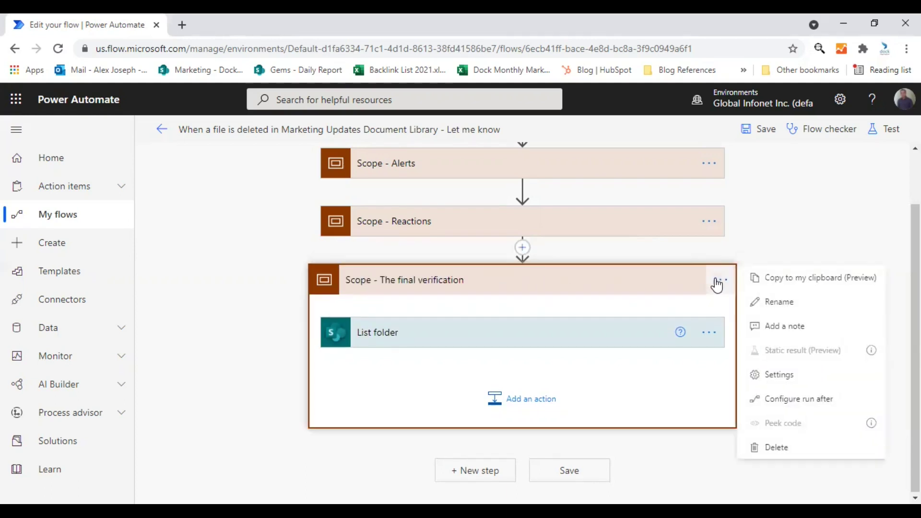
{"action": "left_click", "coordinate": [794, 327]}
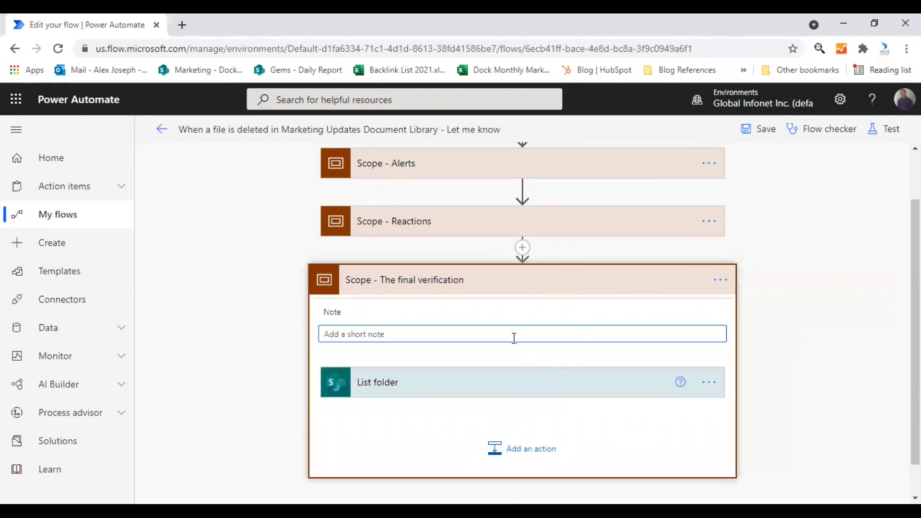
{"action": "type", "text": "The last steps"}
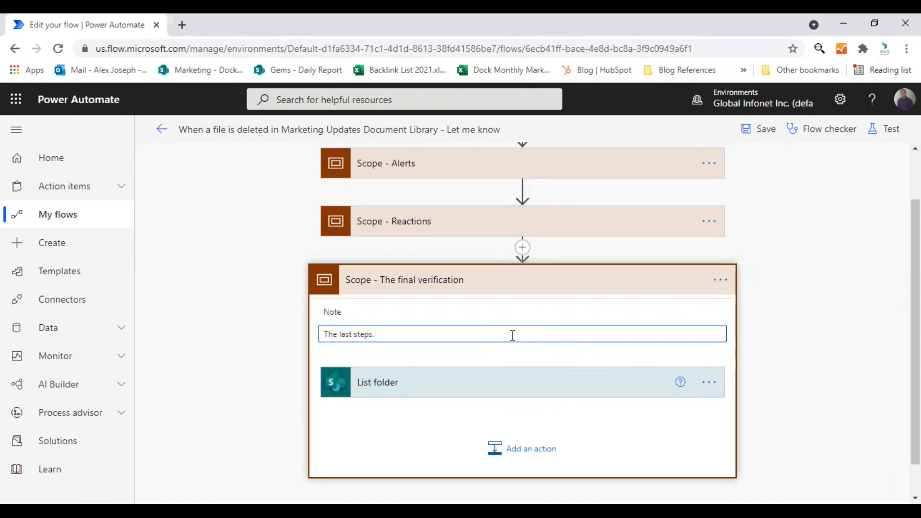
{"action": "type", "text": "."}
{"action": "left_click", "coordinate": [759, 332]}
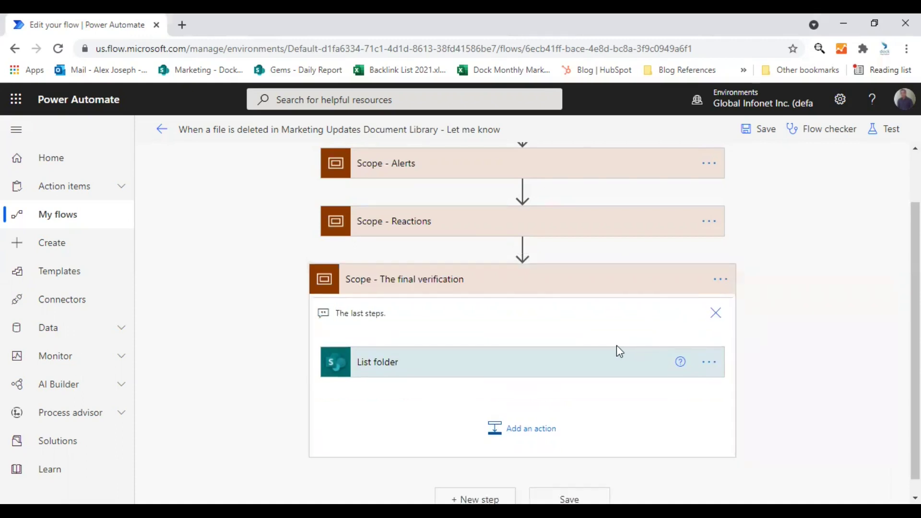